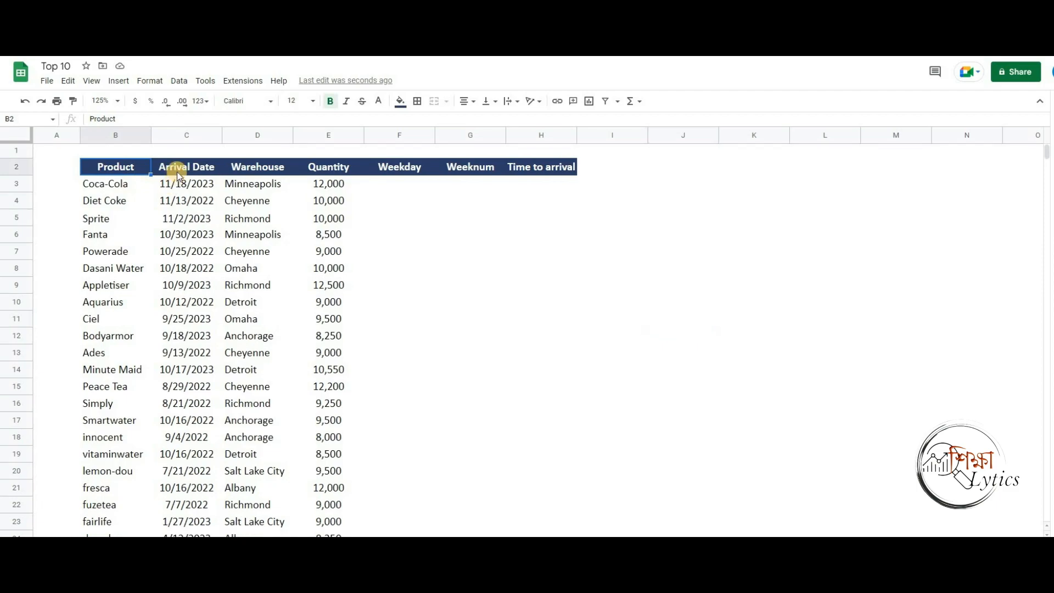
{"action": "left_click", "coordinate": [179, 171]}
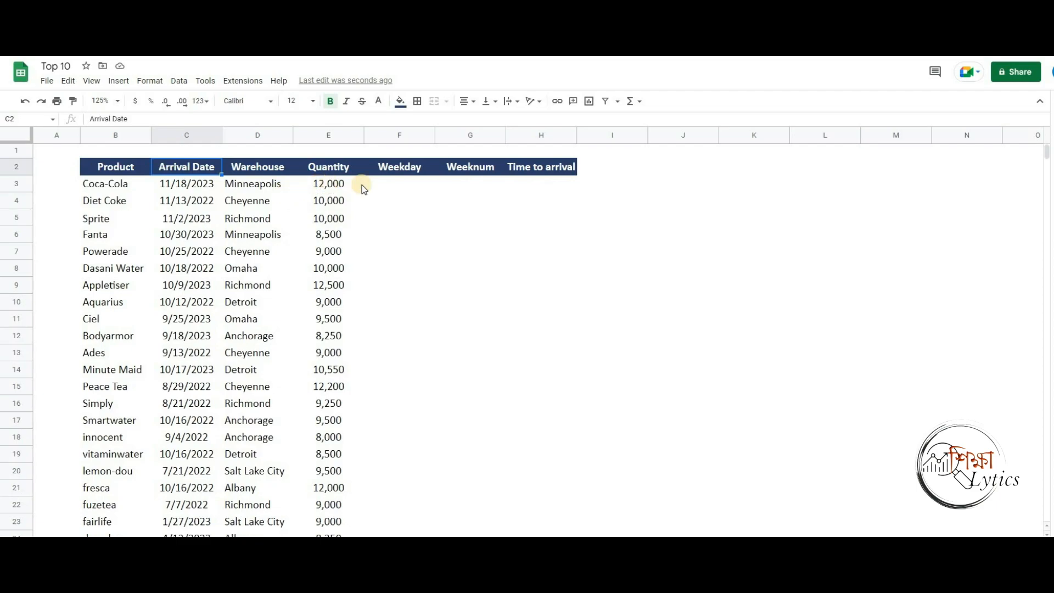
{"action": "left_click", "coordinate": [411, 187]}
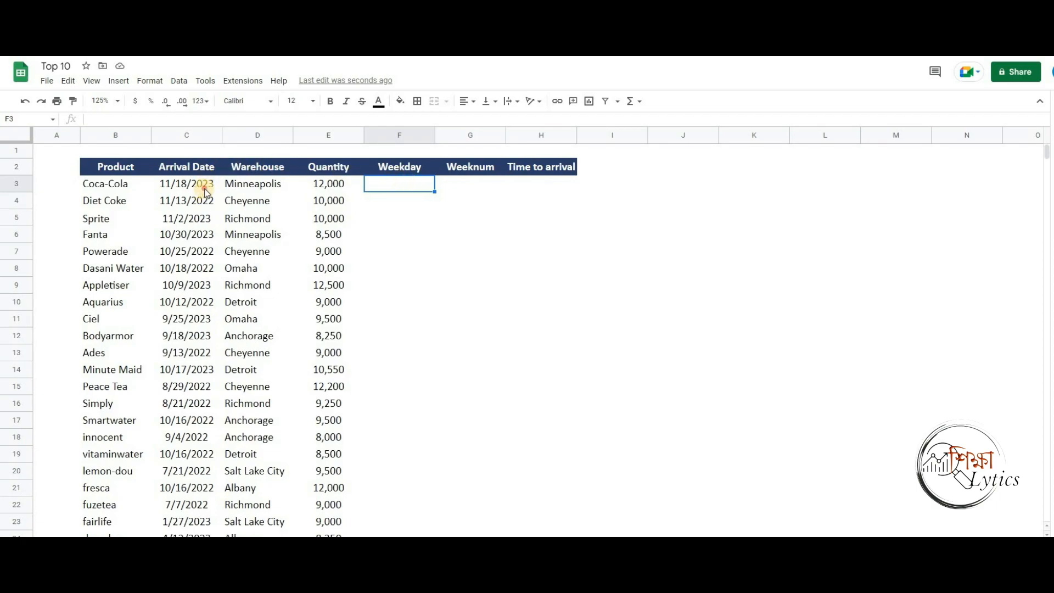
{"action": "left_click", "coordinate": [205, 190]}
{"action": "left_click", "coordinate": [397, 185]}
{"action": "left_click", "coordinate": [196, 187]}
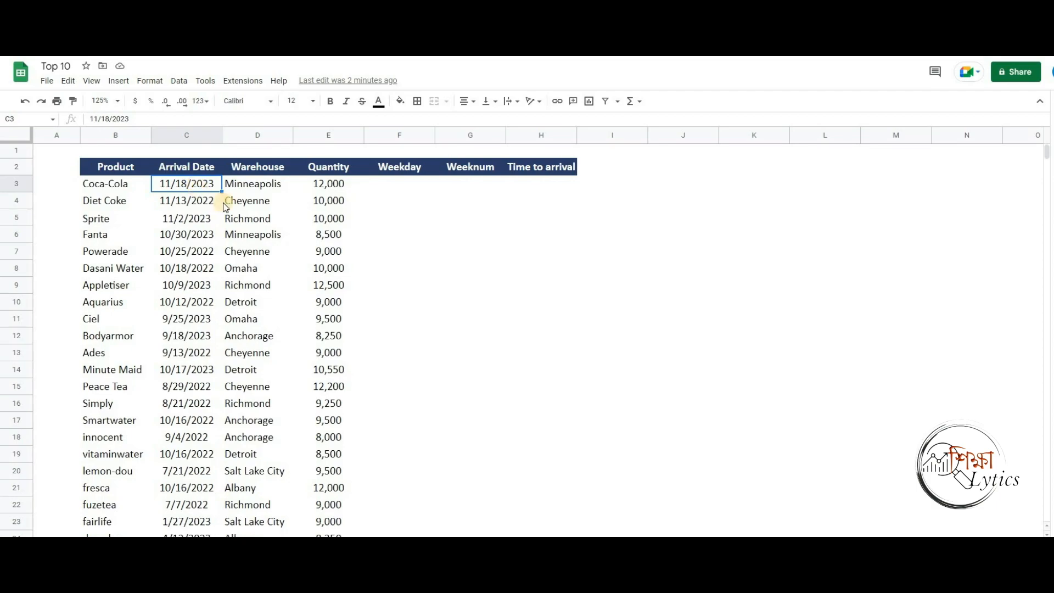
Enter =WEEKDAY(C3,1) in cell F3 and accept the suggested autofill for the rest of the Weekday column
{"action": "left_click", "coordinate": [387, 188]}
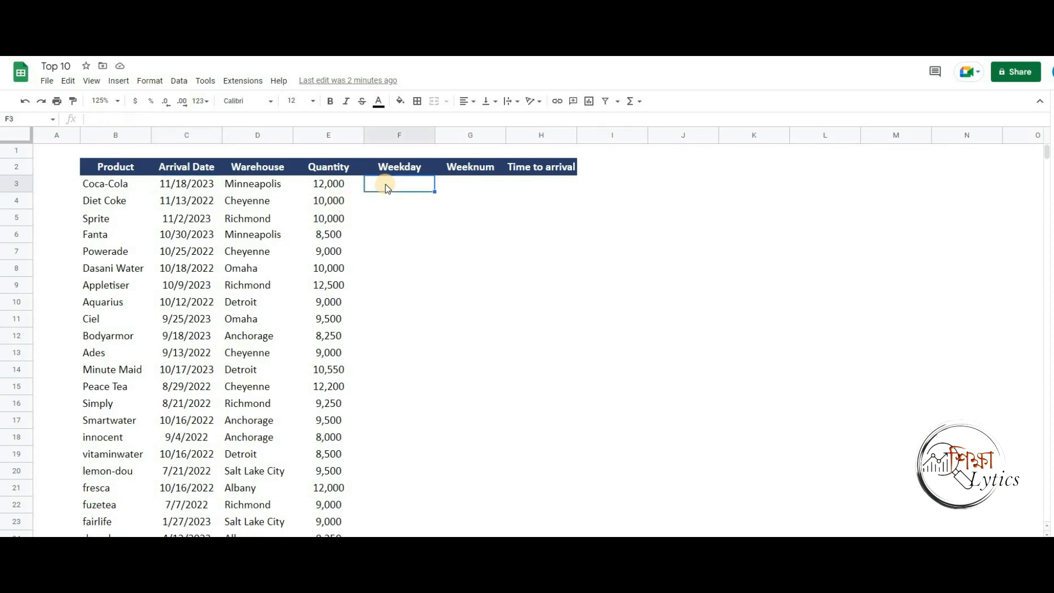
{"action": "type", "text": "=wee"}
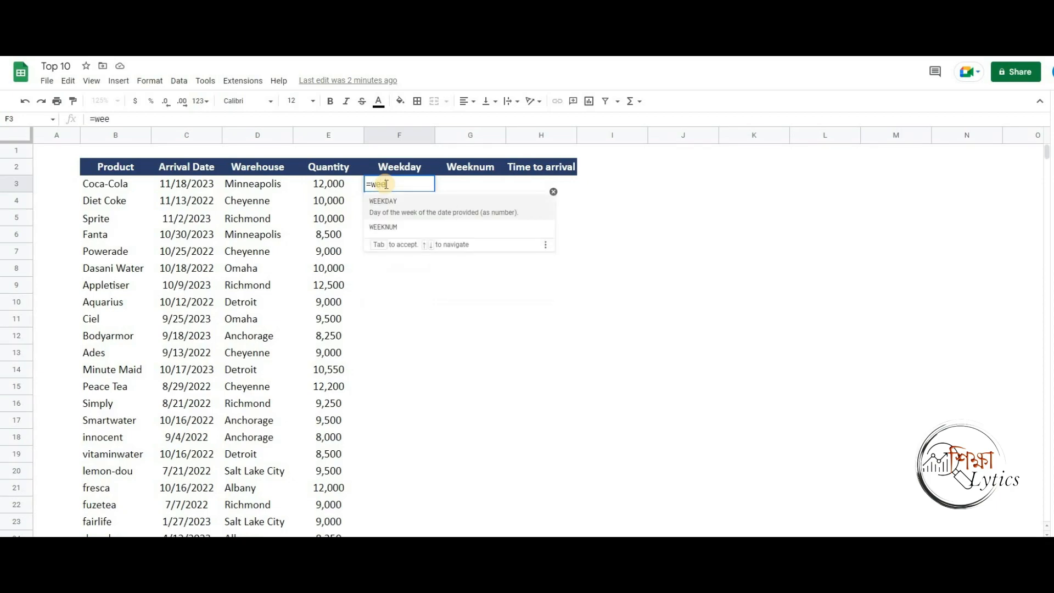
{"action": "left_click", "coordinate": [423, 214]}
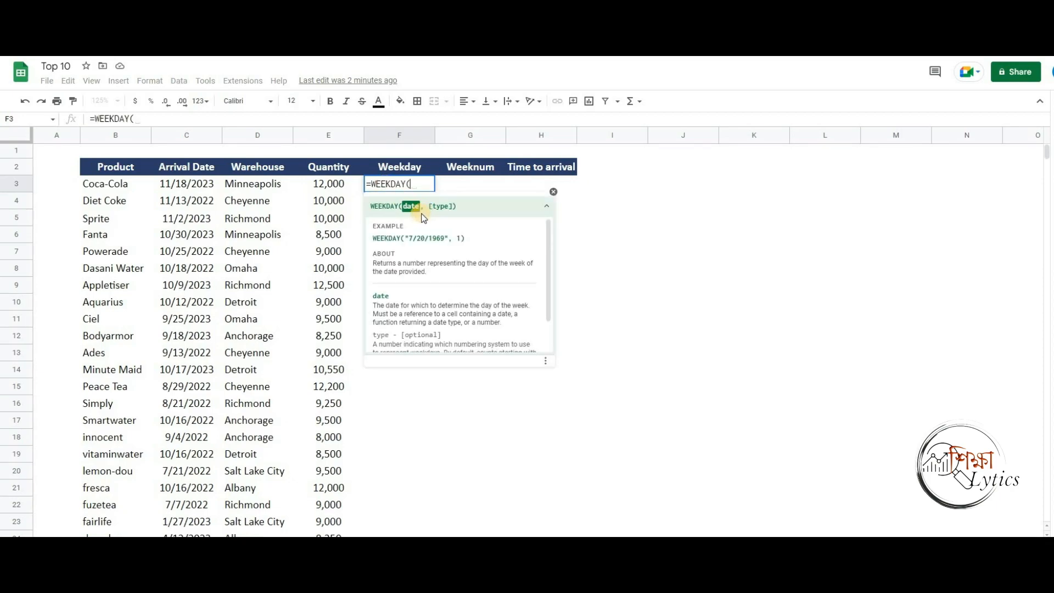
{"action": "left_click", "coordinate": [219, 190]}
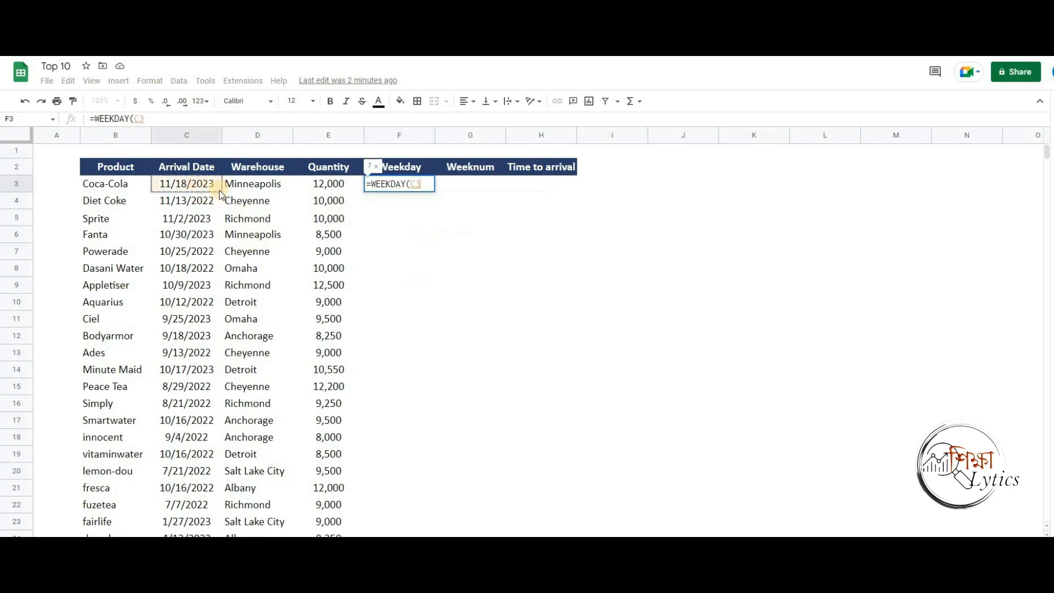
{"action": "type", "text": ","}
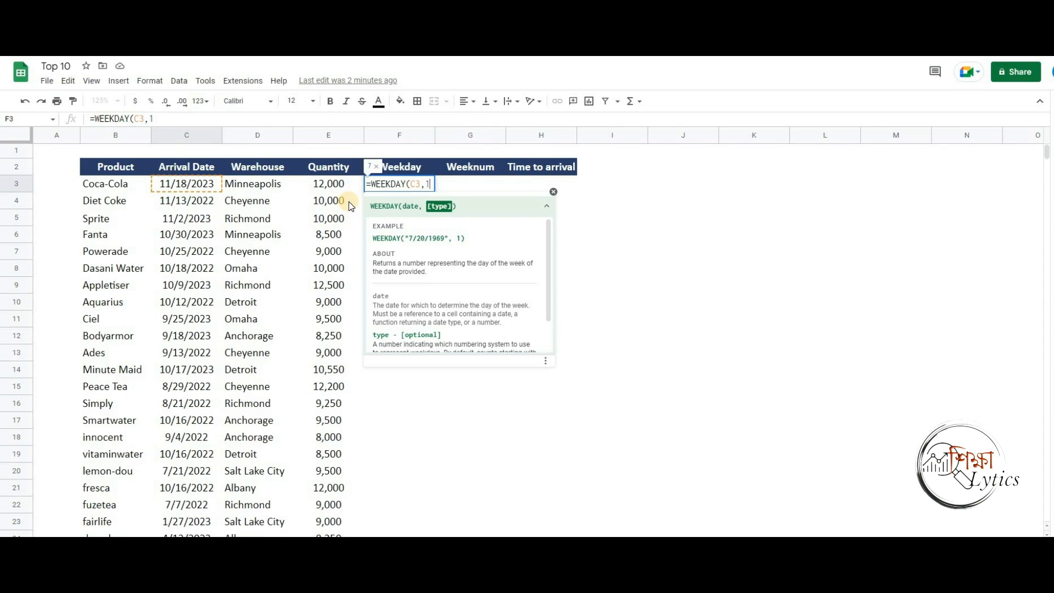
{"action": "type", "text": "1)"}
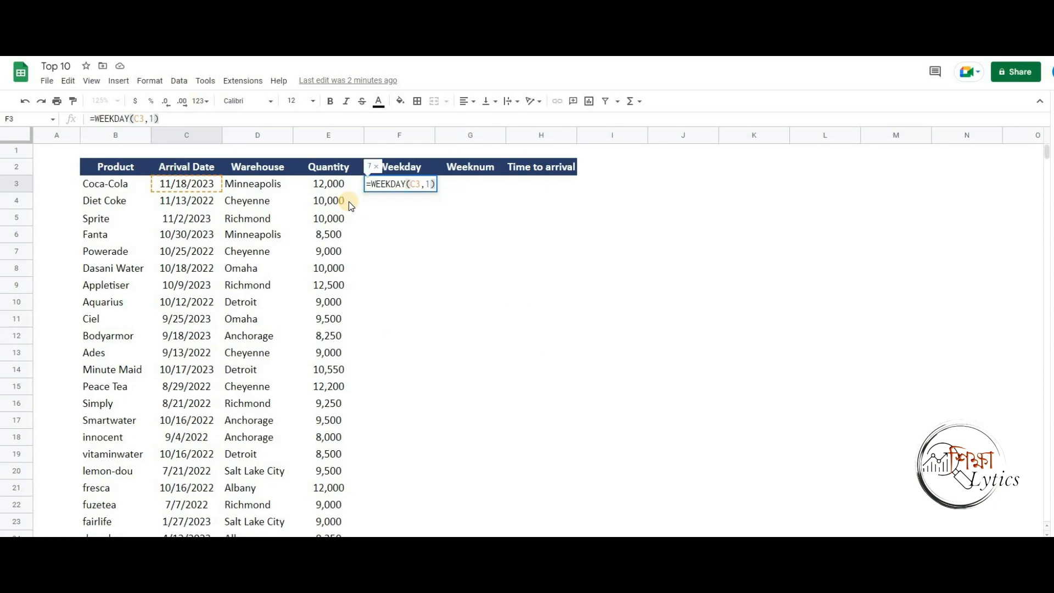
{"action": "key", "text": "Return"}
{"action": "left_click", "coordinate": [448, 276]}
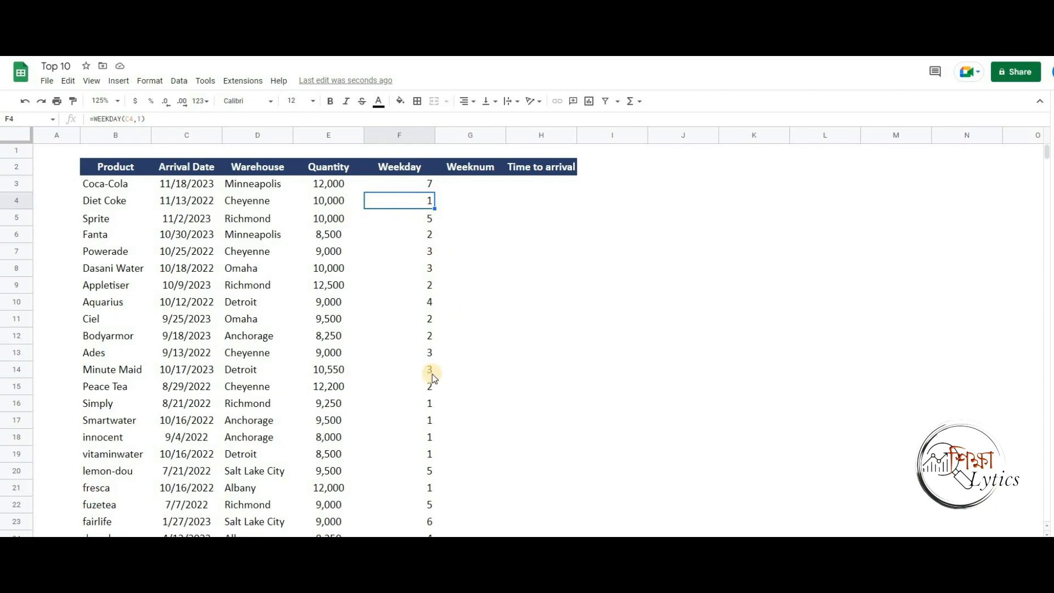
{"action": "left_click", "coordinate": [426, 406]}
{"action": "left_click", "coordinate": [420, 422]}
{"action": "left_click", "coordinate": [434, 437]}
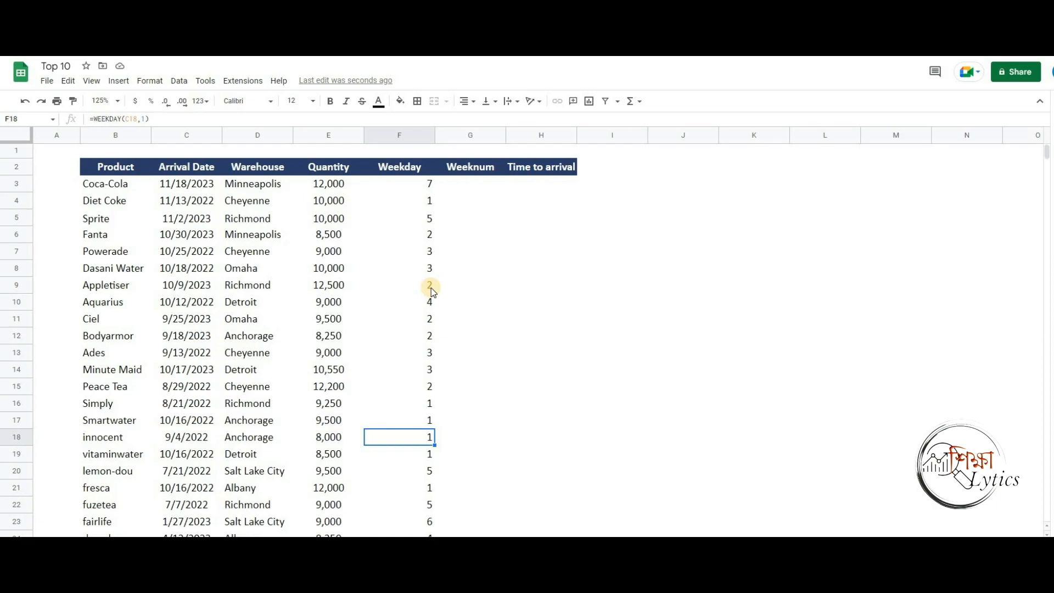
Enter =WEEKNUM(C3,1) in cell G3 and accept the suggested autofill for the rest of the Weeknum column
{"action": "left_click", "coordinate": [467, 185]}
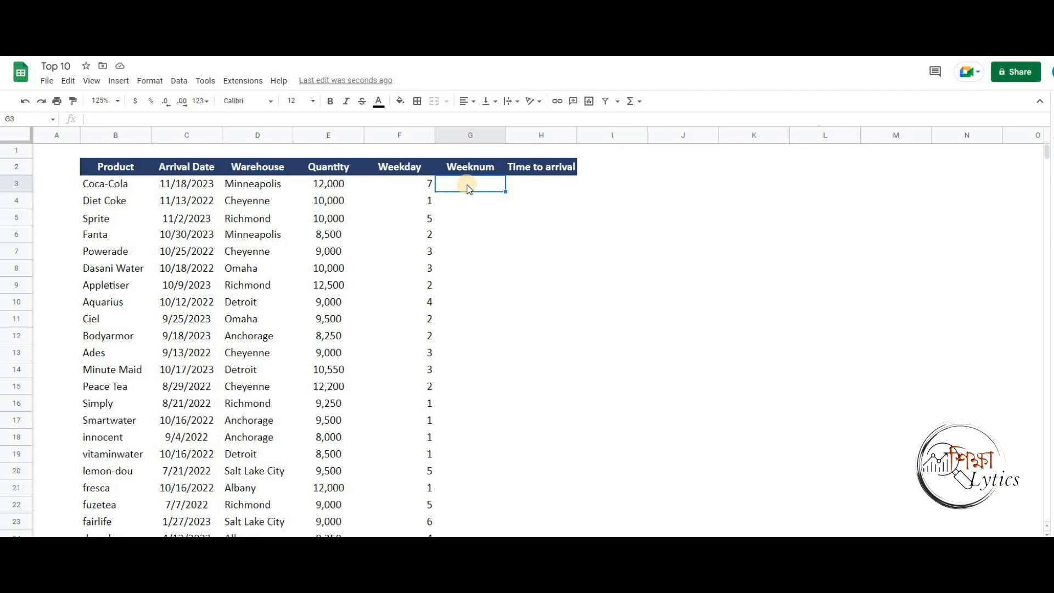
{"action": "type", "text": "=we"}
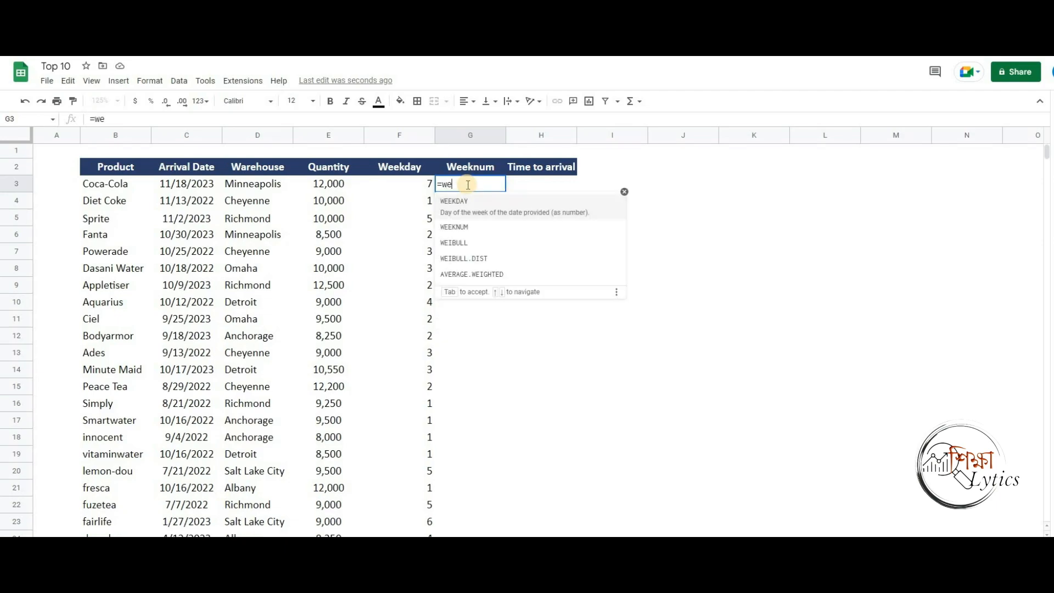
{"action": "left_click", "coordinate": [464, 227]}
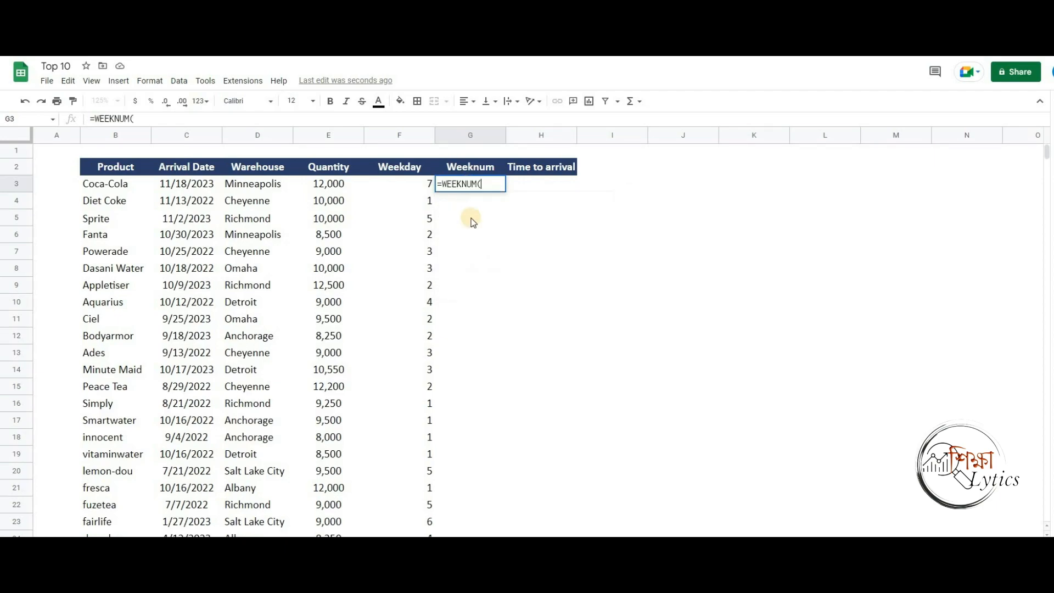
{"action": "left_click", "coordinate": [163, 188]}
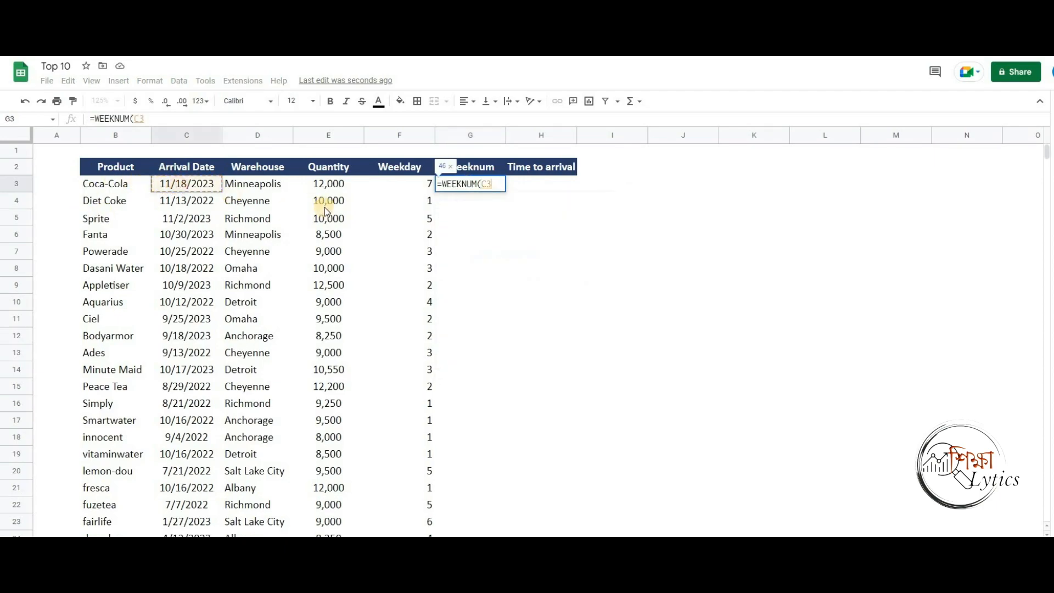
{"action": "type", "text": ","}
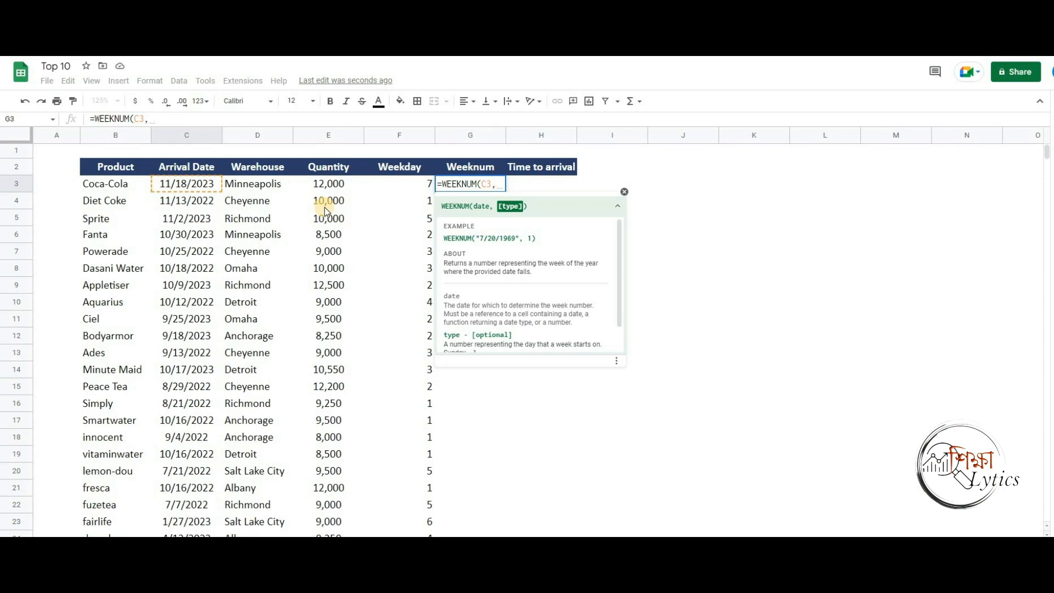
{"action": "type", "text": "1)"}
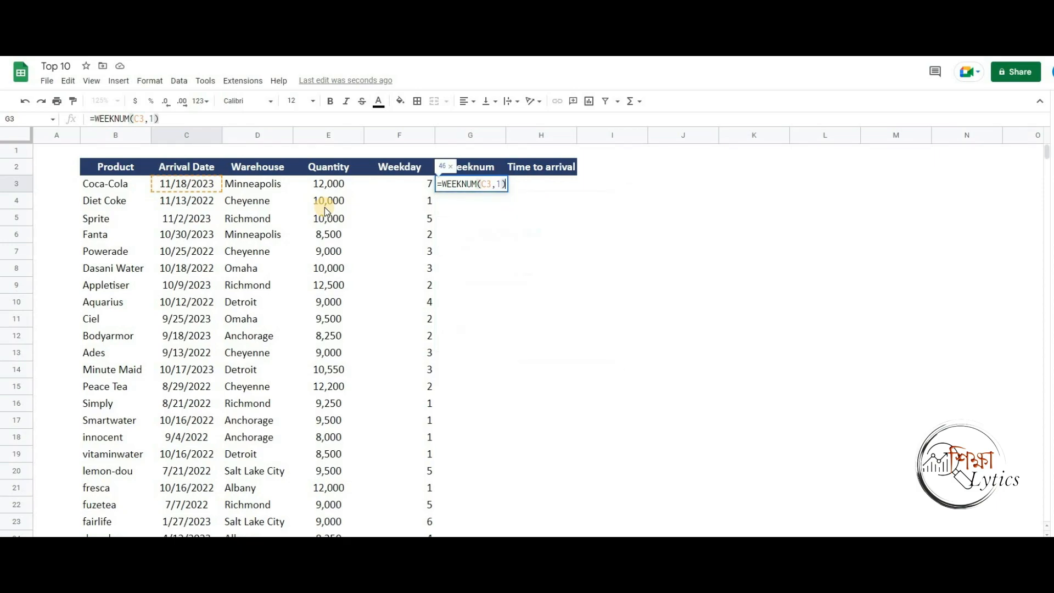
{"action": "key", "text": "Return"}
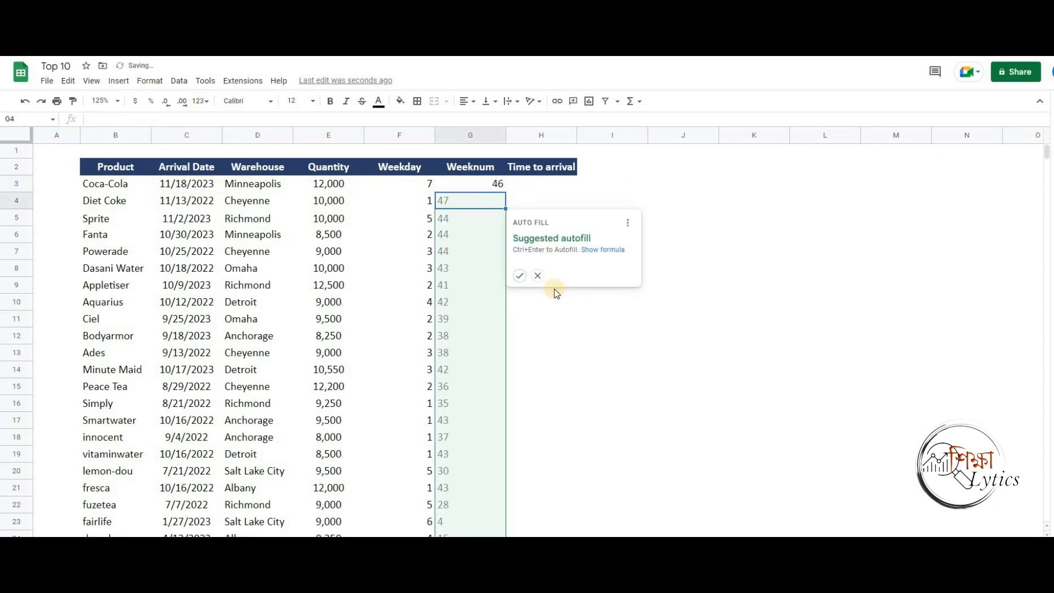
{"action": "key", "text": "ctrl+Return"}
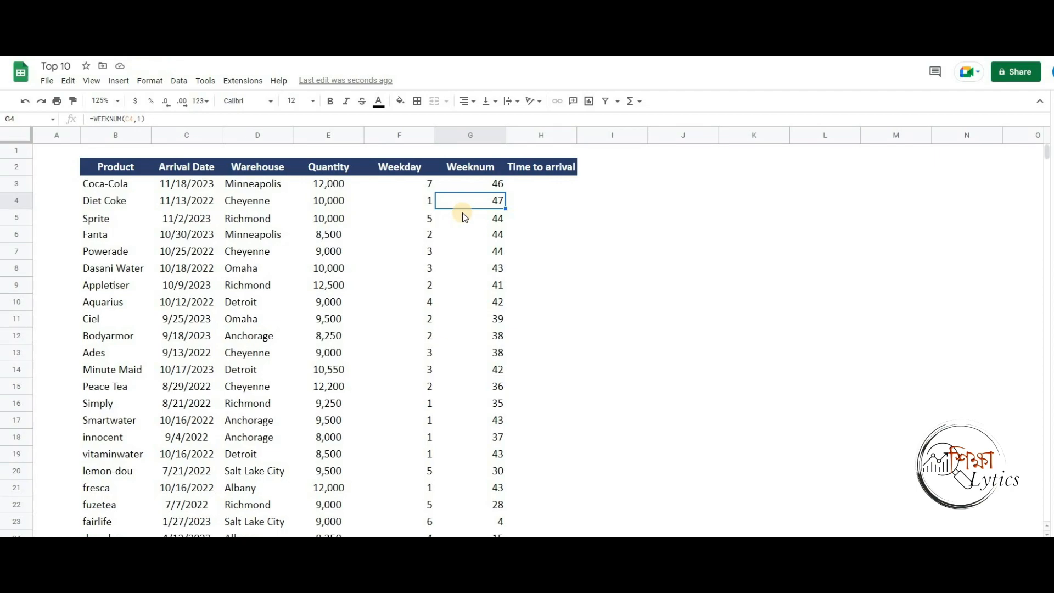
Enter =C3-today() in cell H3 and accept the suggested autofill for the rest of the Time to arrival column
{"action": "left_click", "coordinate": [552, 186]}
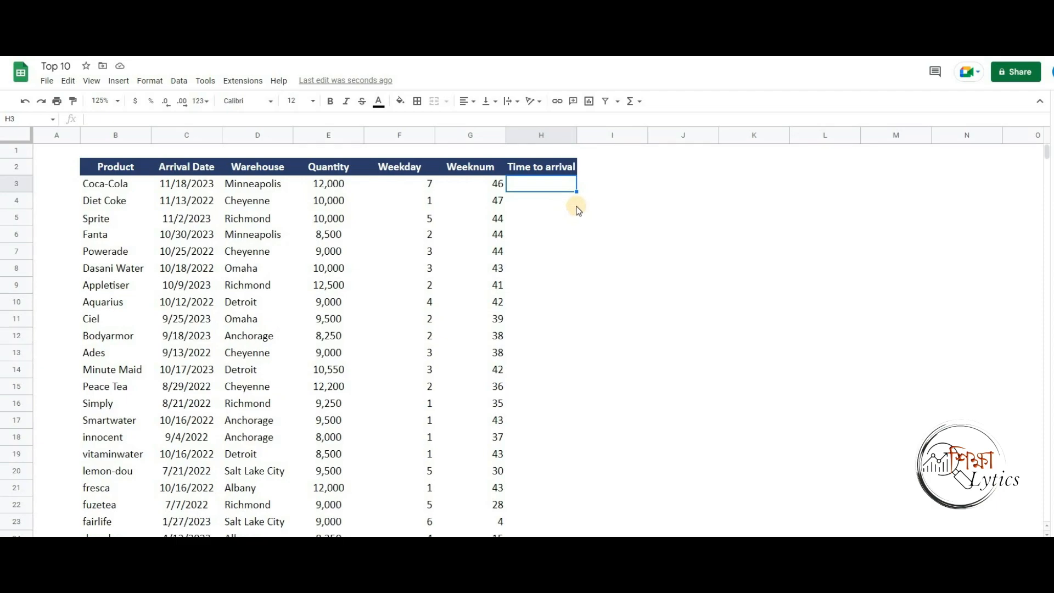
{"action": "left_click", "coordinate": [198, 188]}
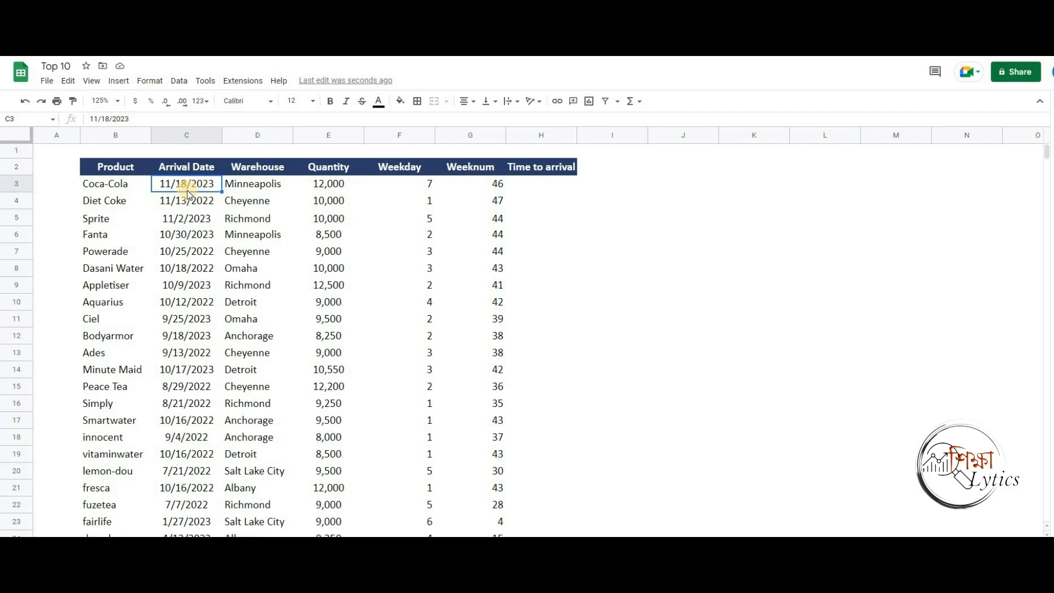
{"action": "left_click", "coordinate": [541, 185]}
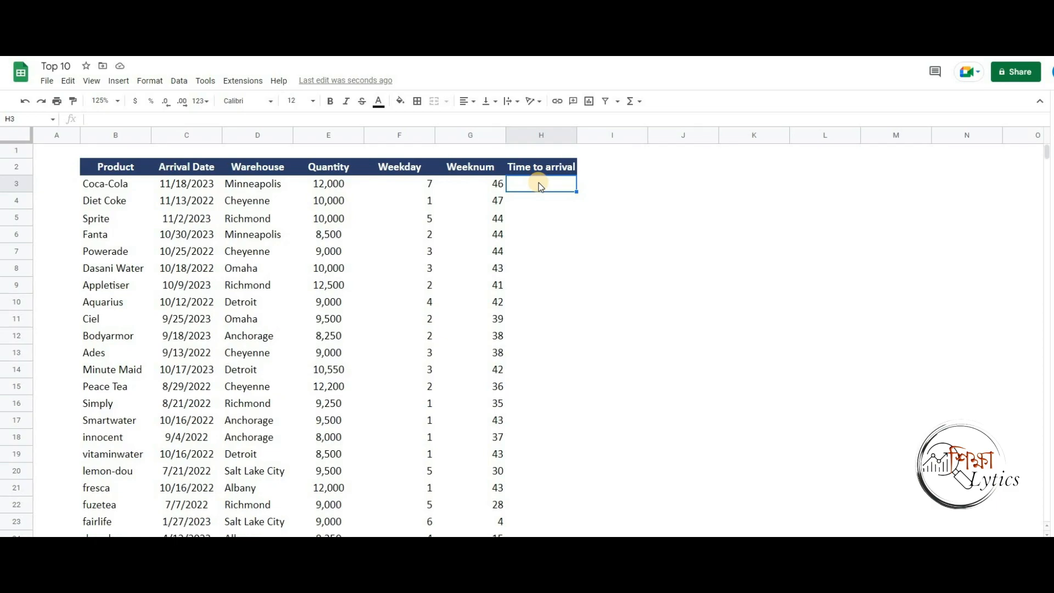
{"action": "type", "text": "="}
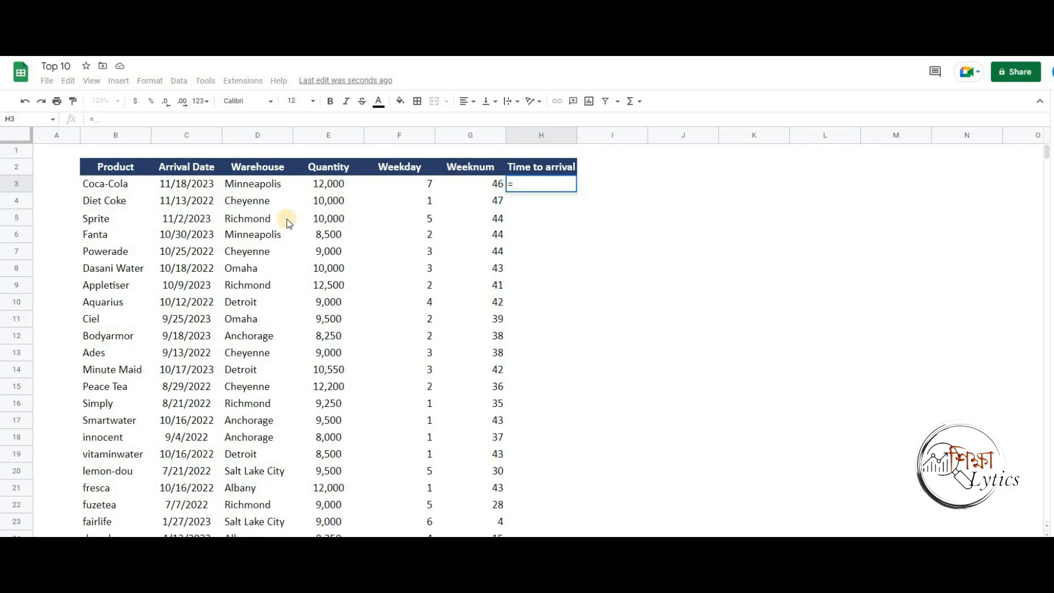
{"action": "left_click", "coordinate": [211, 189]}
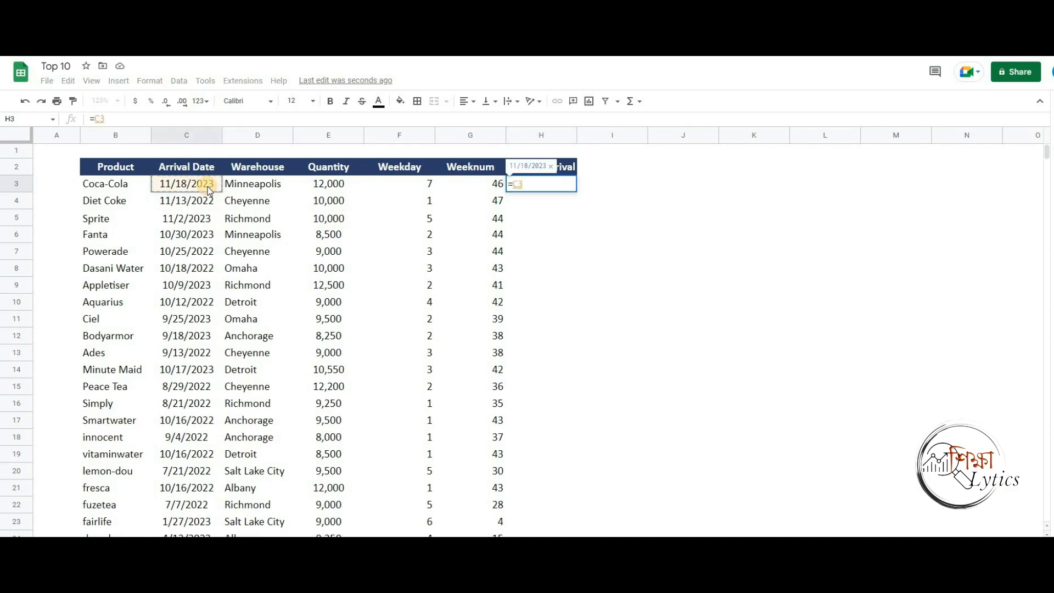
{"action": "type", "text": "-to"}
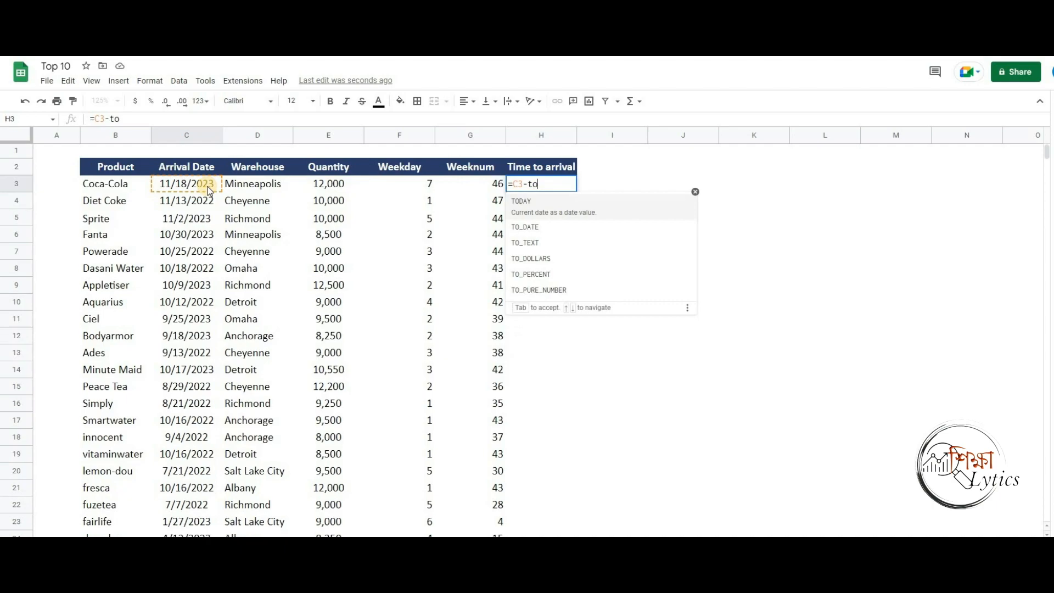
{"action": "type", "text": "day()"}
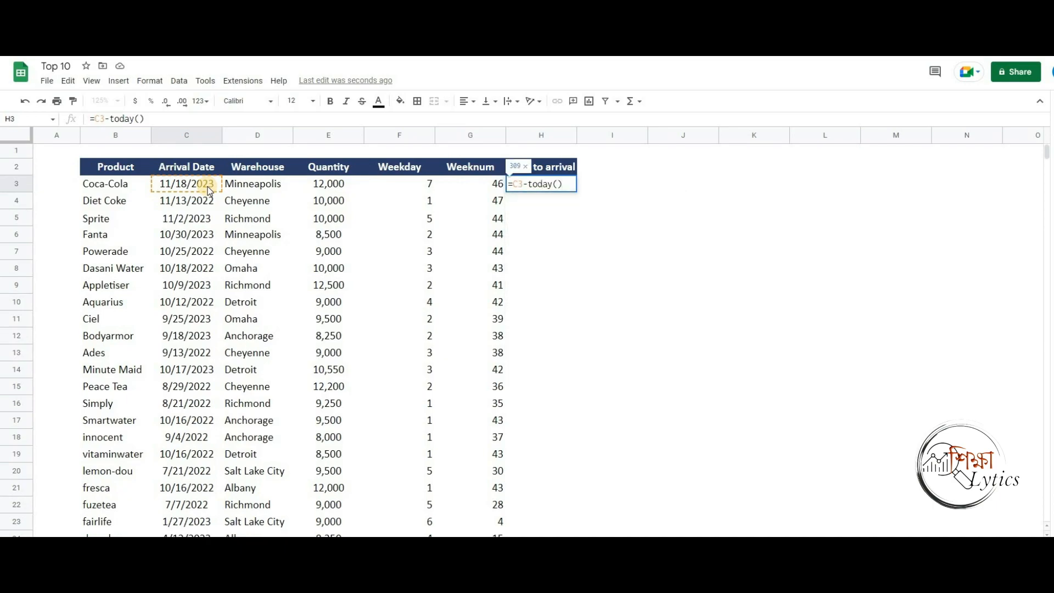
{"action": "key", "text": "Return"}
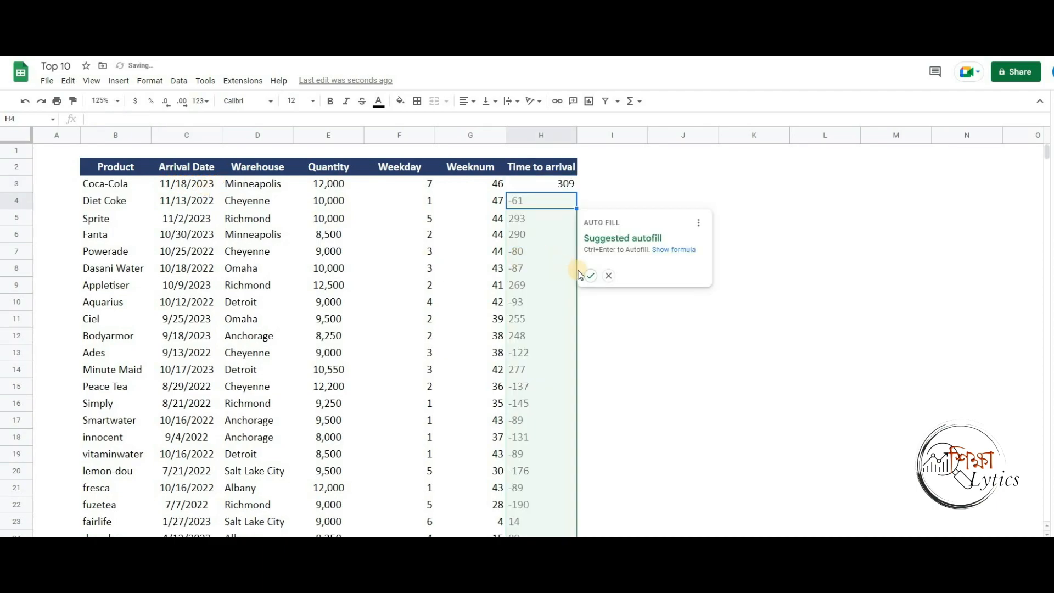
{"action": "key", "text": "ctrl+Return"}
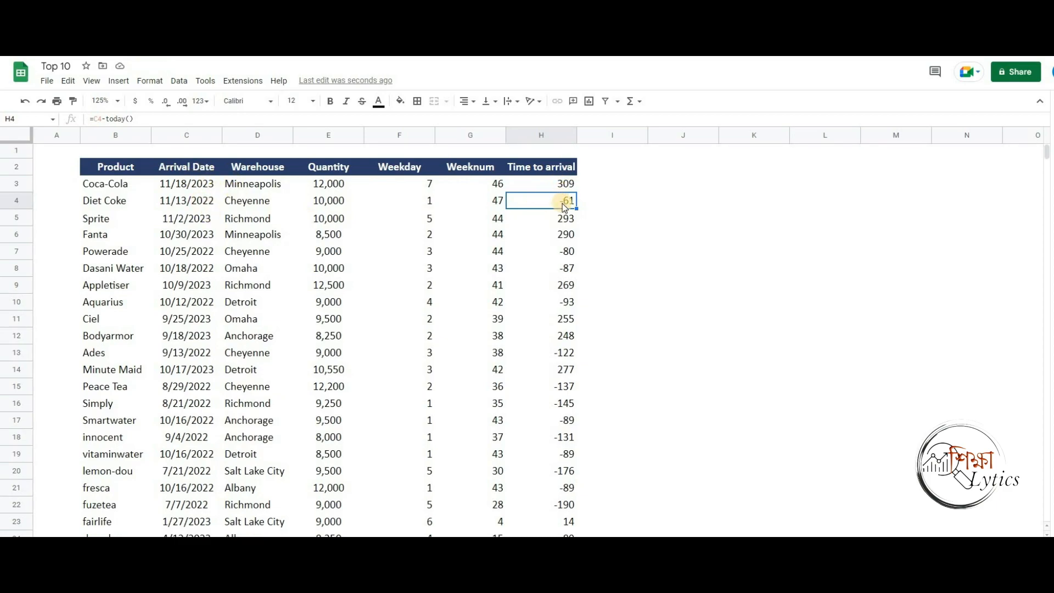
Examine the Time to arrival values down to the table's end, highlighting the entire fairlife row
{"action": "scroll", "coordinate": [566, 339], "scroll_direction": "down", "scroll_amount": 4}
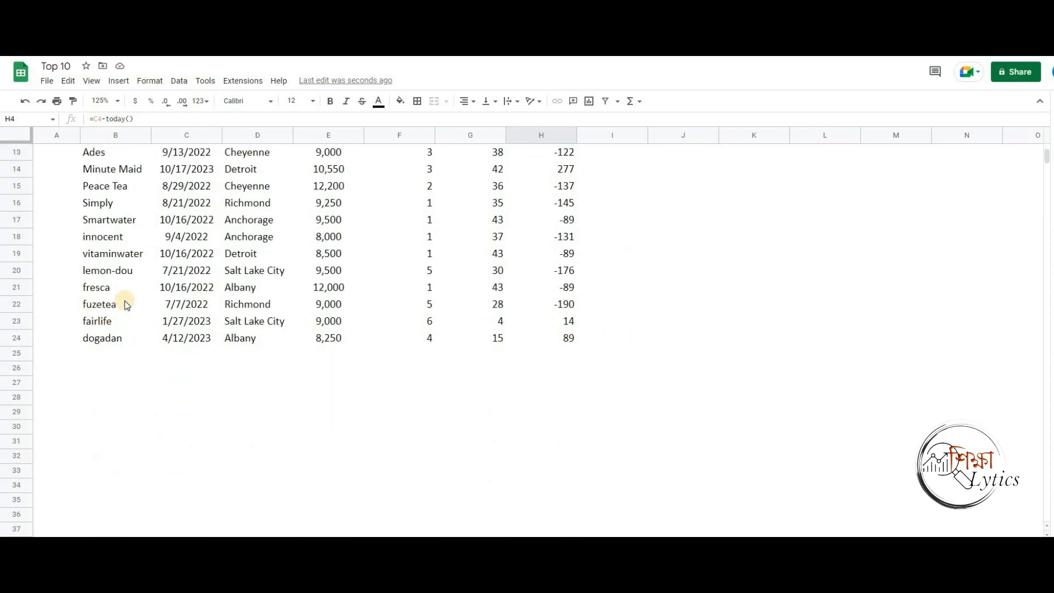
{"action": "left_click", "coordinate": [17, 321]}
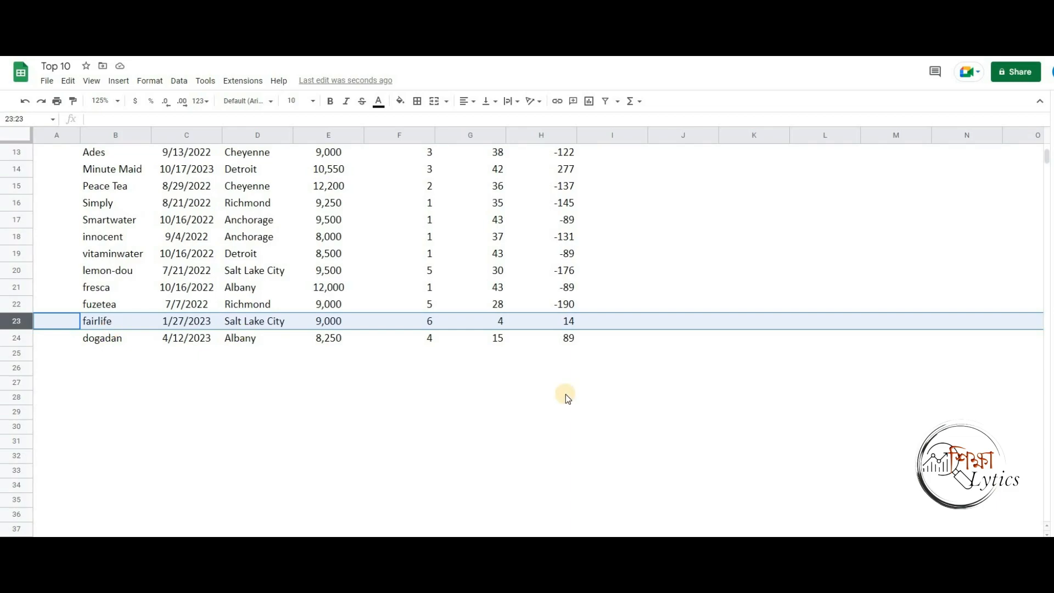
{"action": "scroll", "coordinate": [678, 409], "scroll_direction": "up", "scroll_amount": 4}
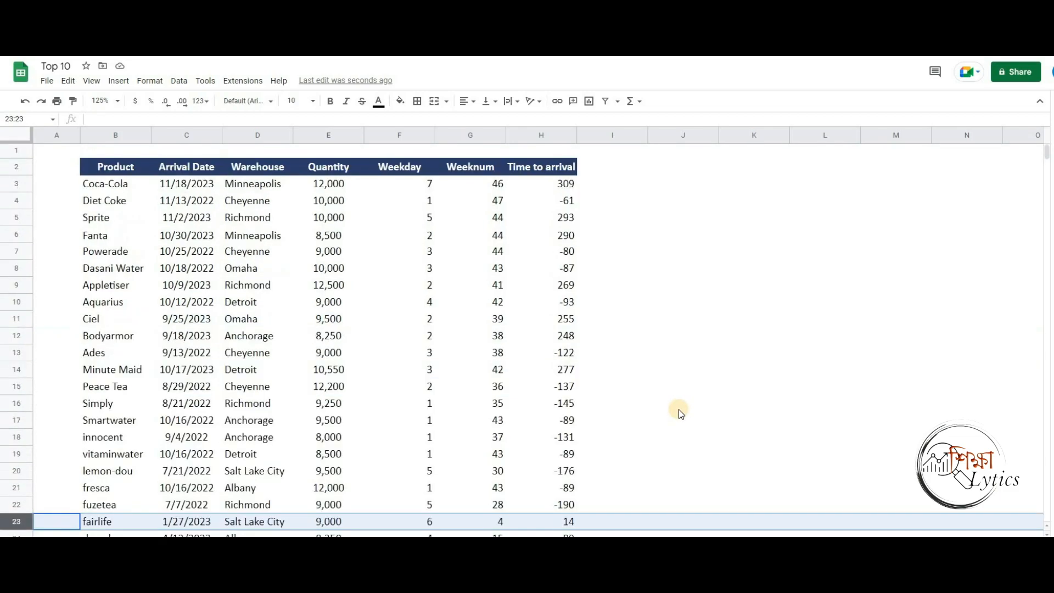